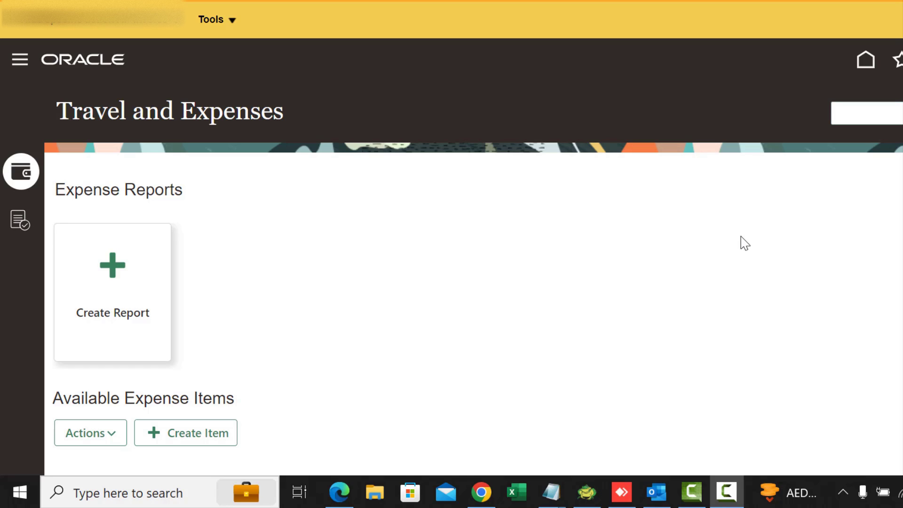
Step: Go to Setup and Maintenance from the Navigator's My Enterprise group
click(20, 70)
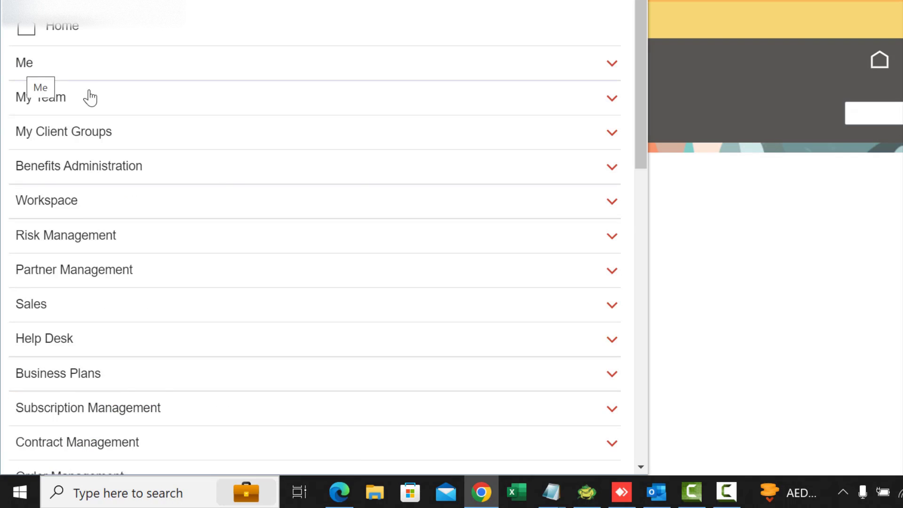
scroll(223, 193, down, 3)
scroll(240, 203, down, 5)
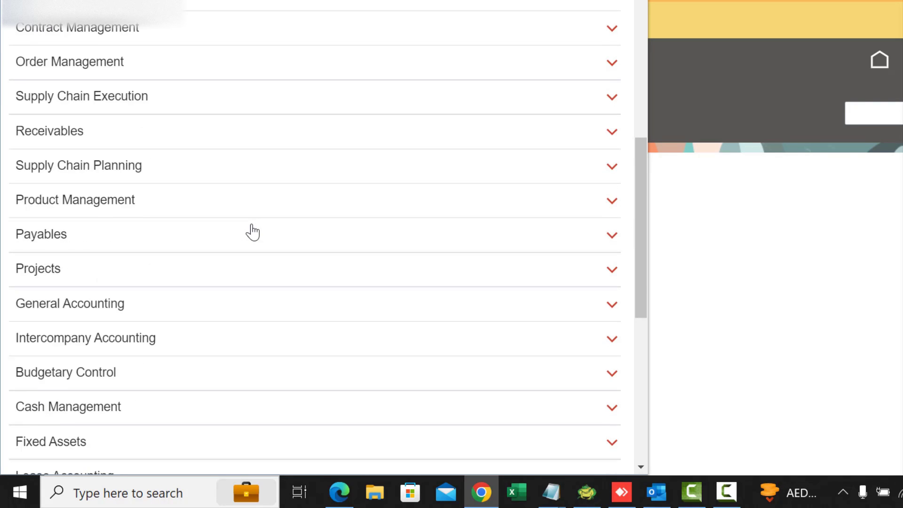
scroll(253, 232, down, 4)
scroll(252, 232, down, 4)
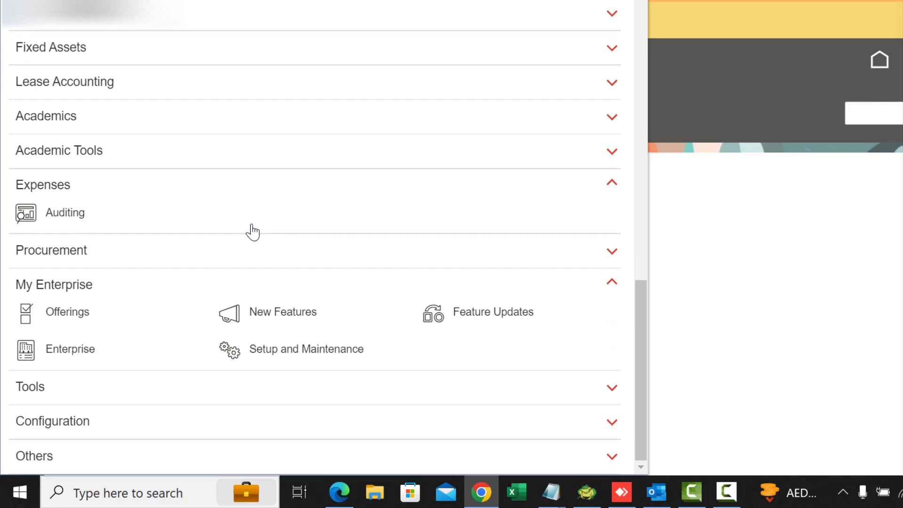
click(314, 350)
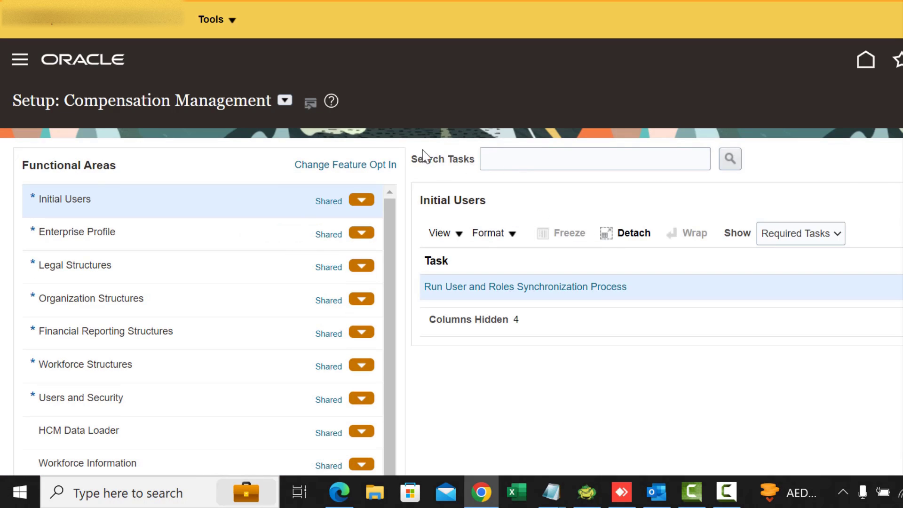
Step: Switch the setup offering to Financials and list the Expenses functional area tasks
click(289, 97)
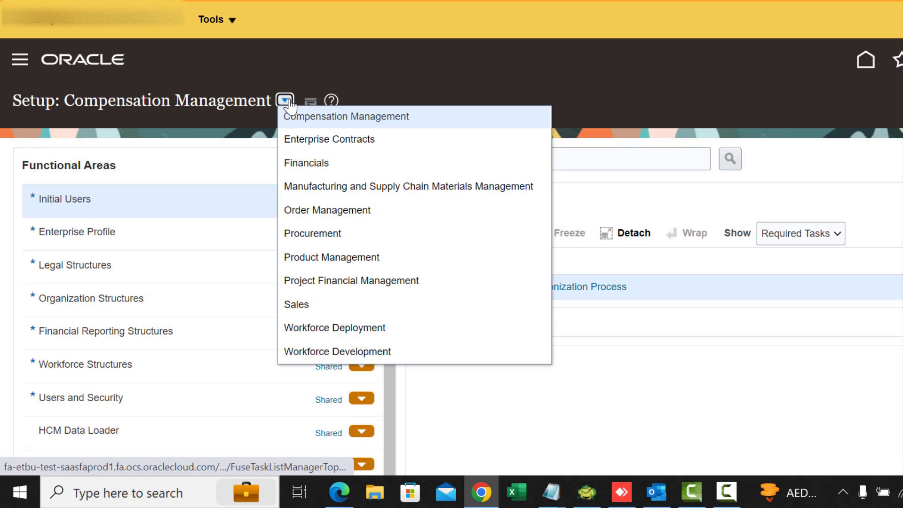
click(301, 163)
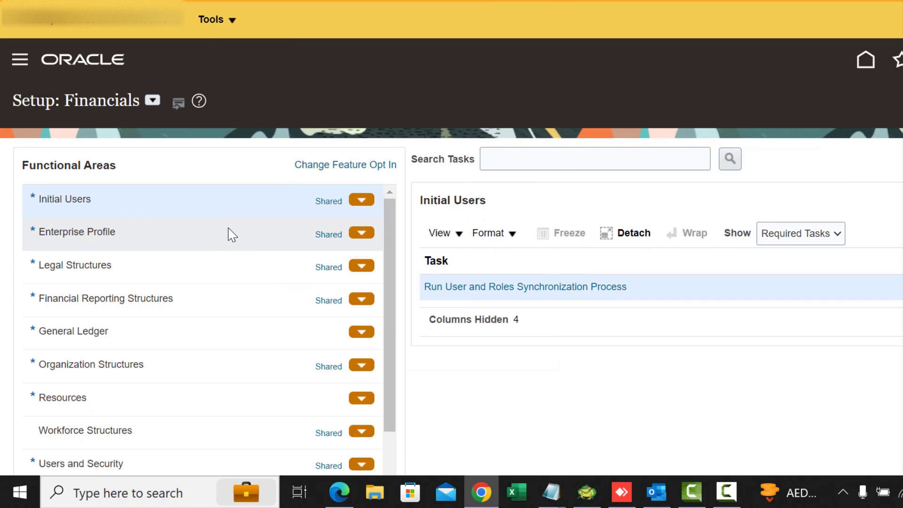
scroll(254, 248, down, 2)
scroll(253, 248, down, 6)
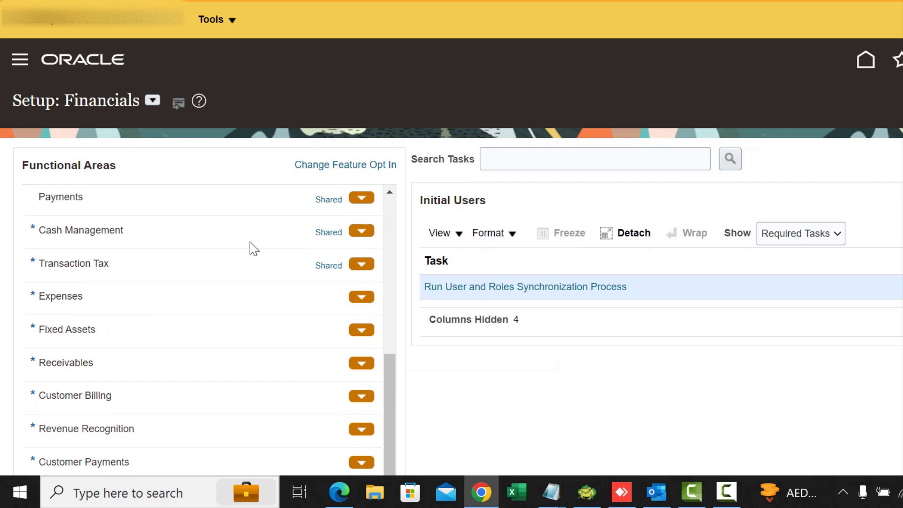
click(71, 311)
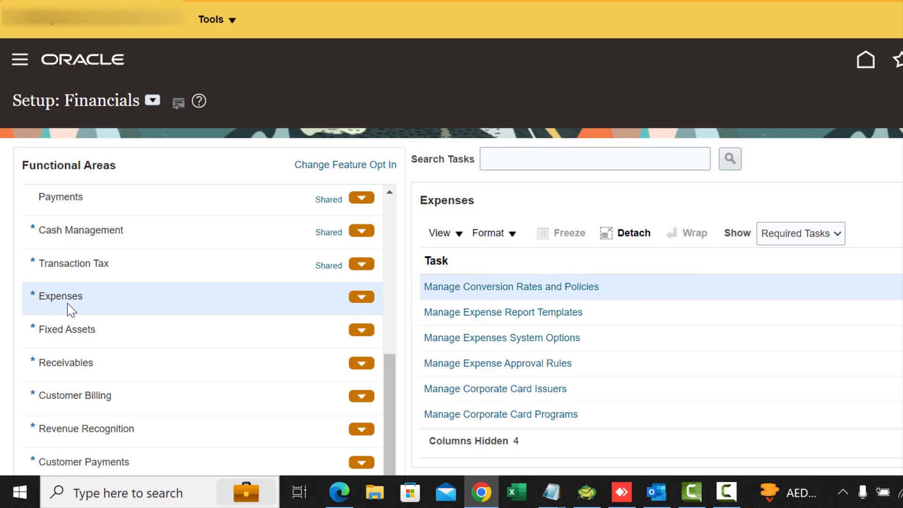
Step: Open Manage Expenses System Options and scroll down to the three listed specific business units, including FOOD_BU
click(513, 340)
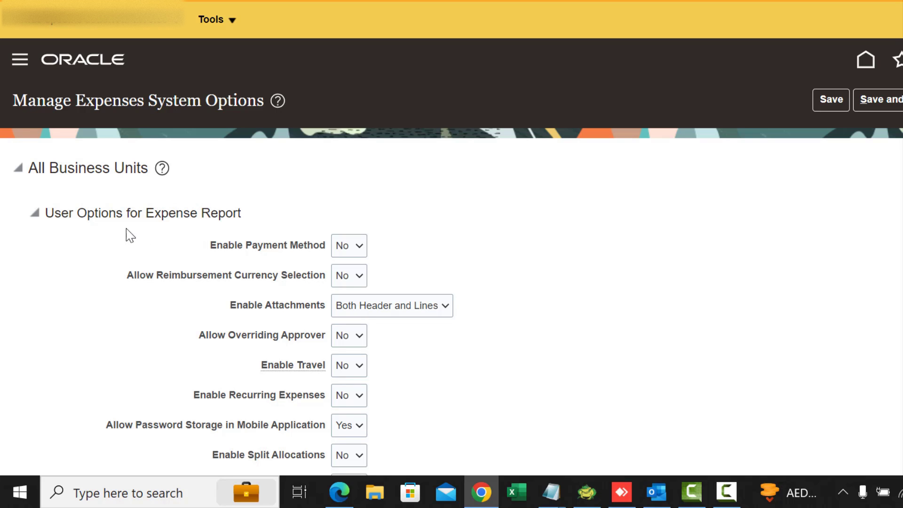
scroll(130, 236, down, 7)
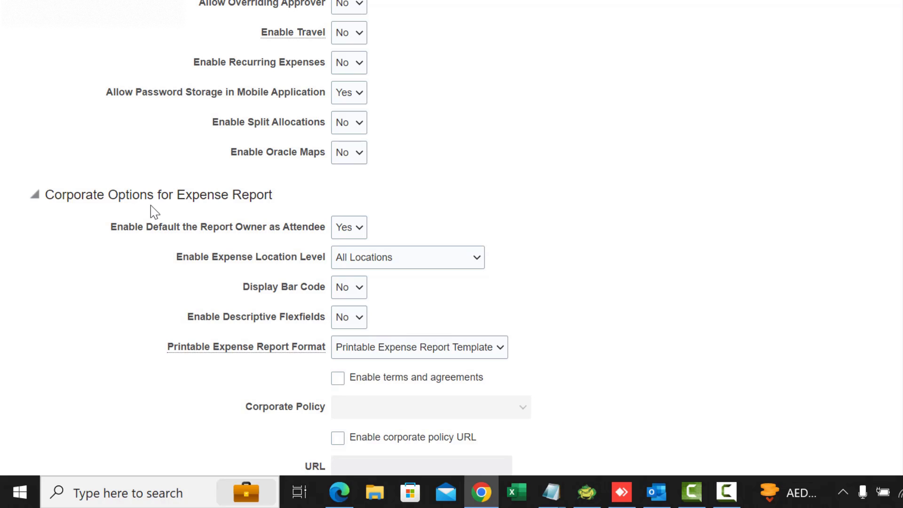
scroll(137, 228, down, 7)
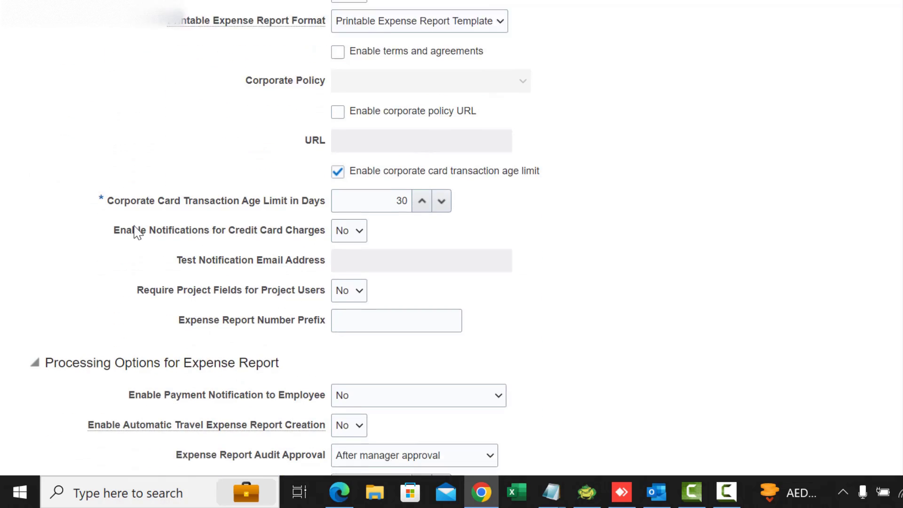
scroll(137, 232, down, 2)
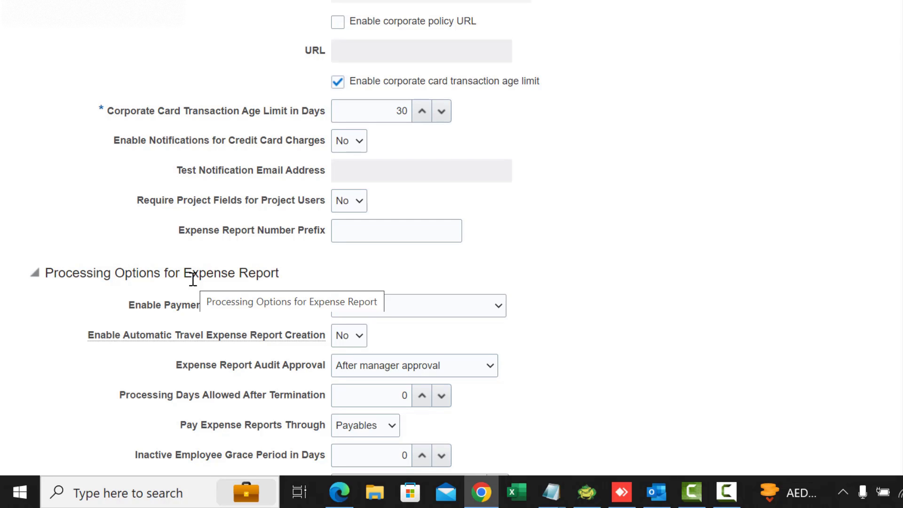
scroll(193, 279, down, 5)
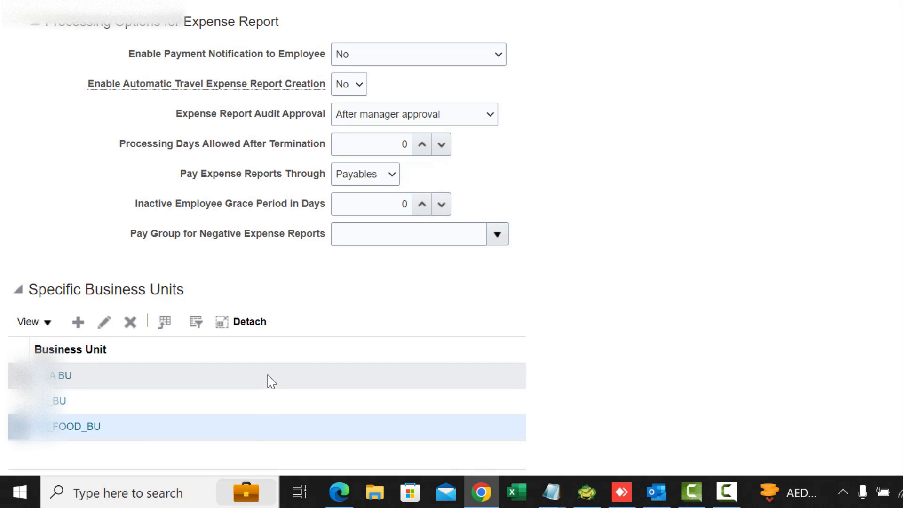
Step: Edit the MSA BU expenses system options and show the Enable Payment Method choices
click(63, 379)
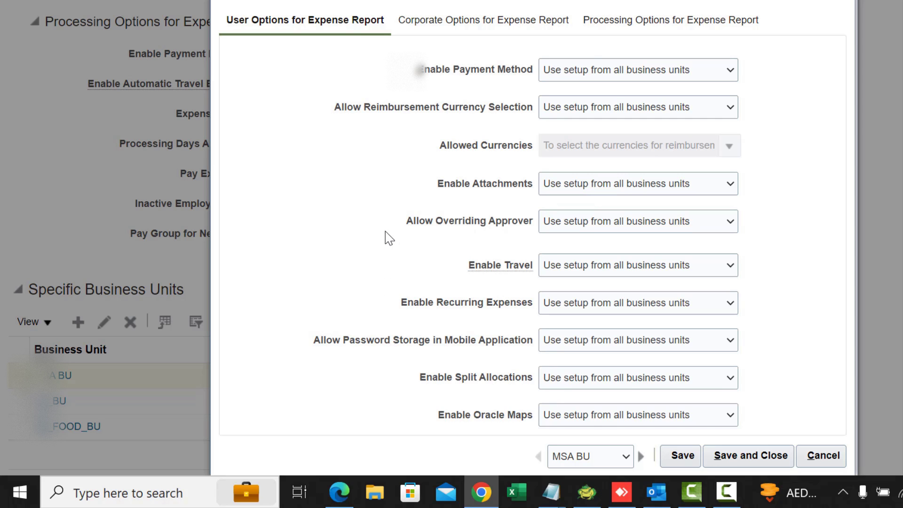
scroll(385, 232, up, 2)
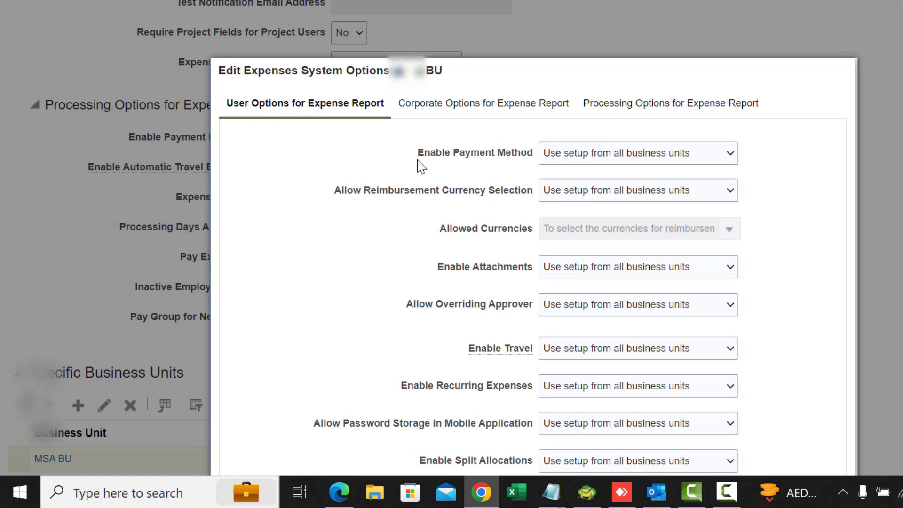
click(557, 158)
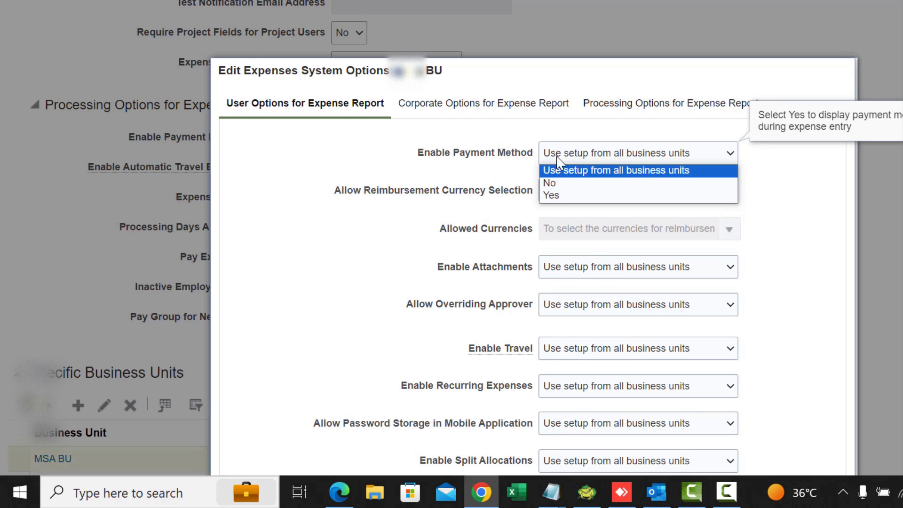
Step: Leave Enable Payment Method on the all-business-units setup and show the reimbursement currency selection choices
click(423, 212)
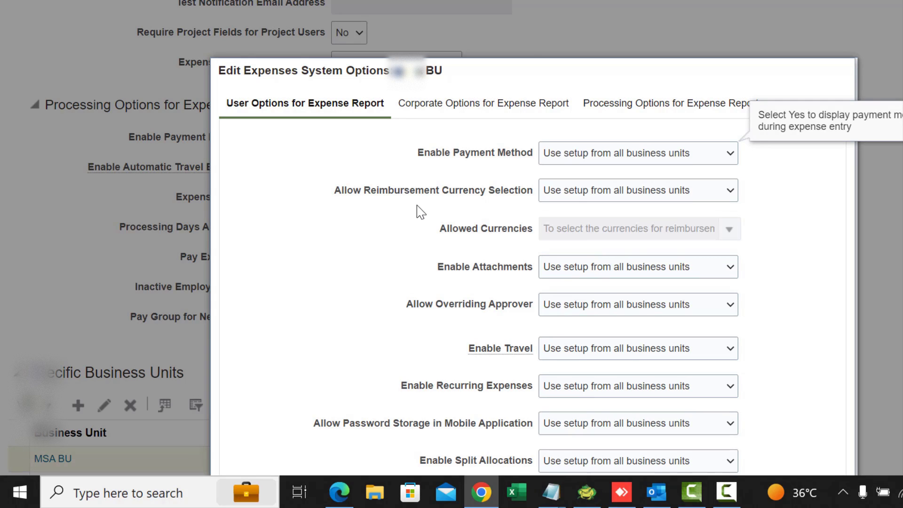
click(568, 194)
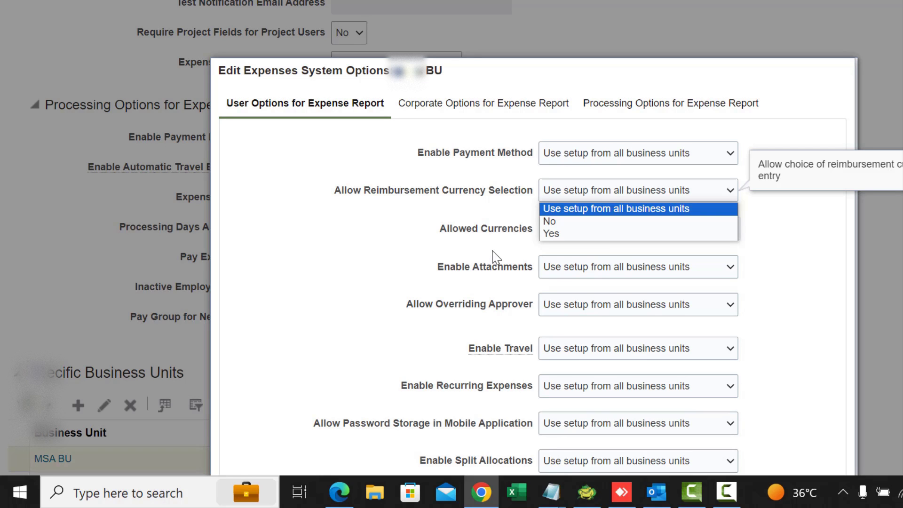
Step: Keep reimbursement currency selection inherited and show the Allow Overriding Approver choices
click(537, 247)
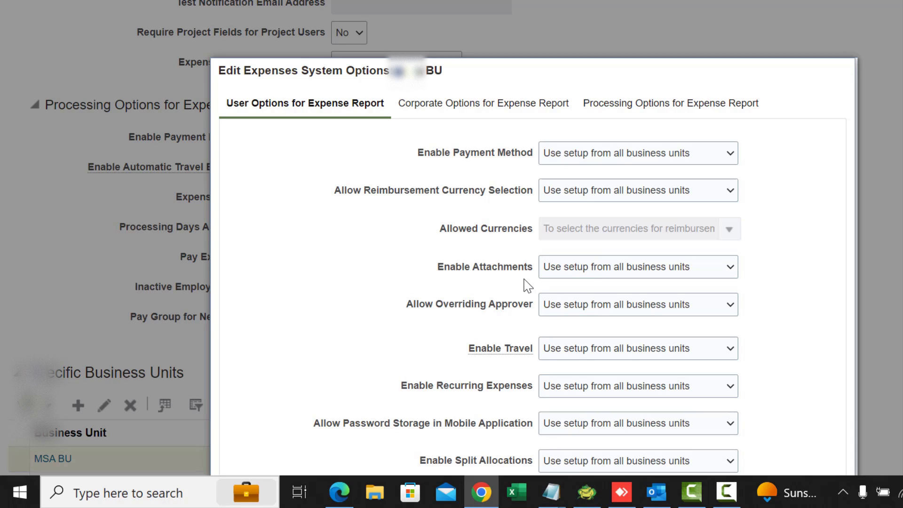
click(568, 307)
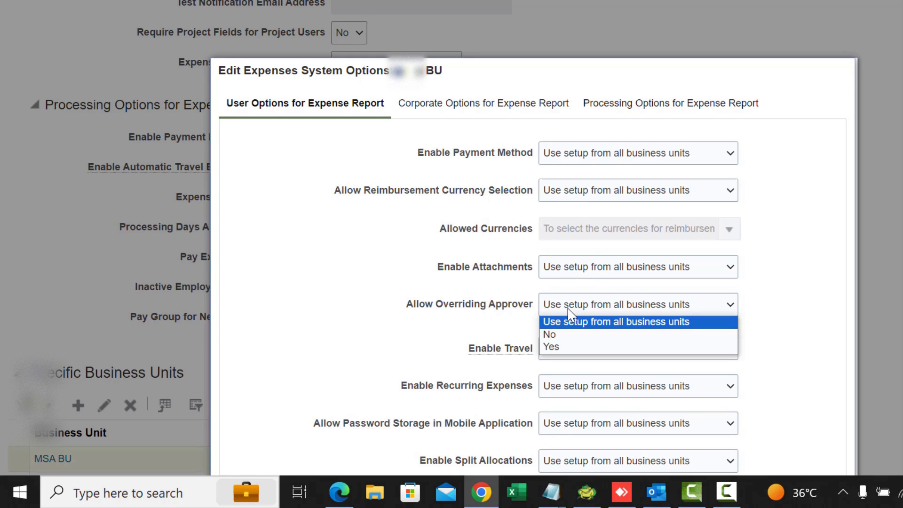
click(506, 320)
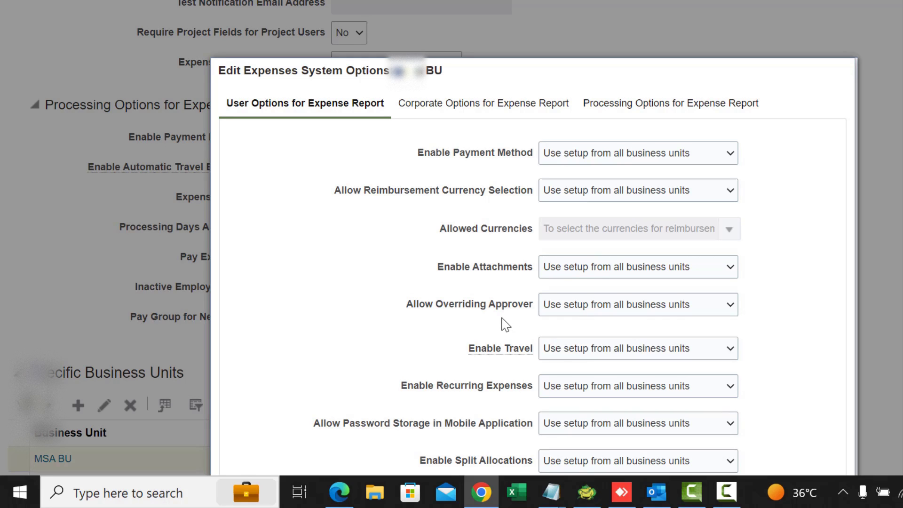
click(586, 354)
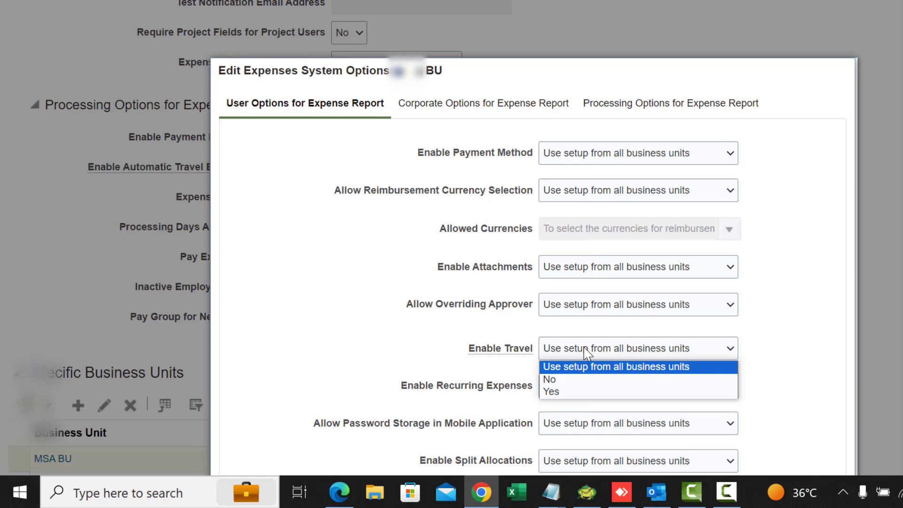
scroll(470, 315, down, 2)
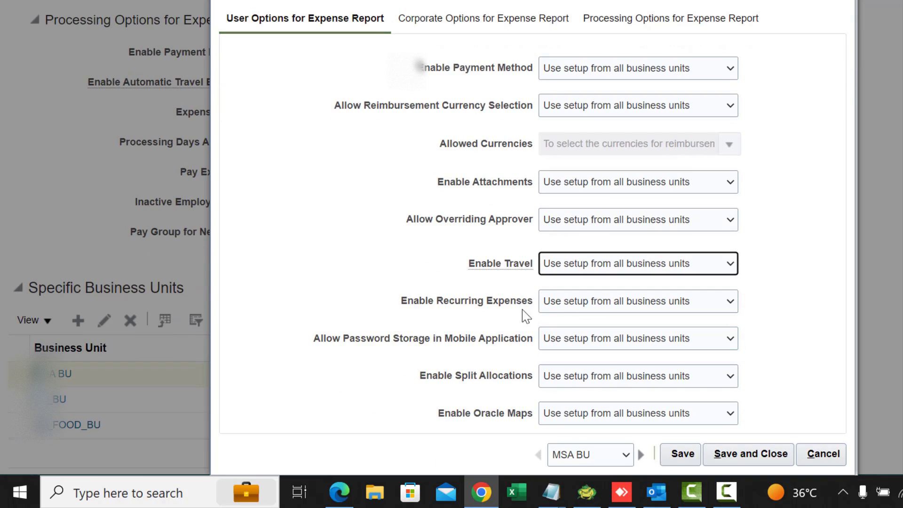
click(557, 309)
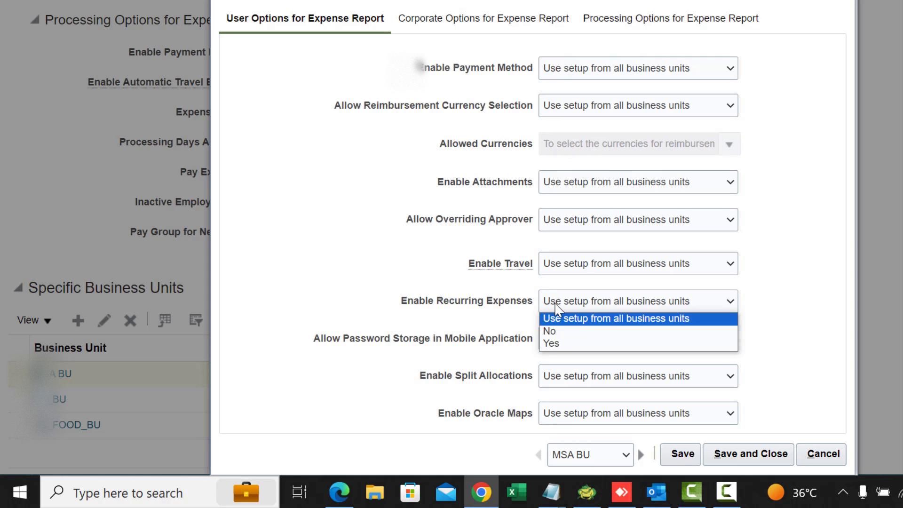
click(426, 347)
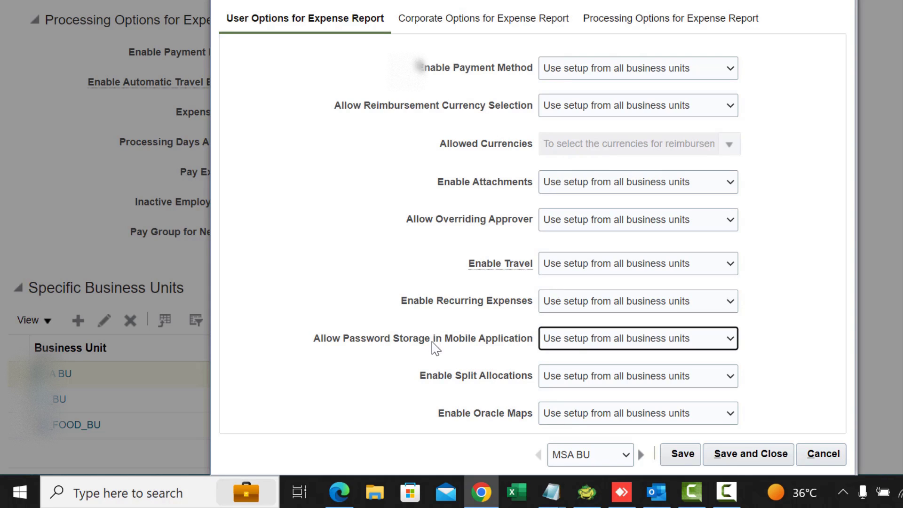
click(557, 347)
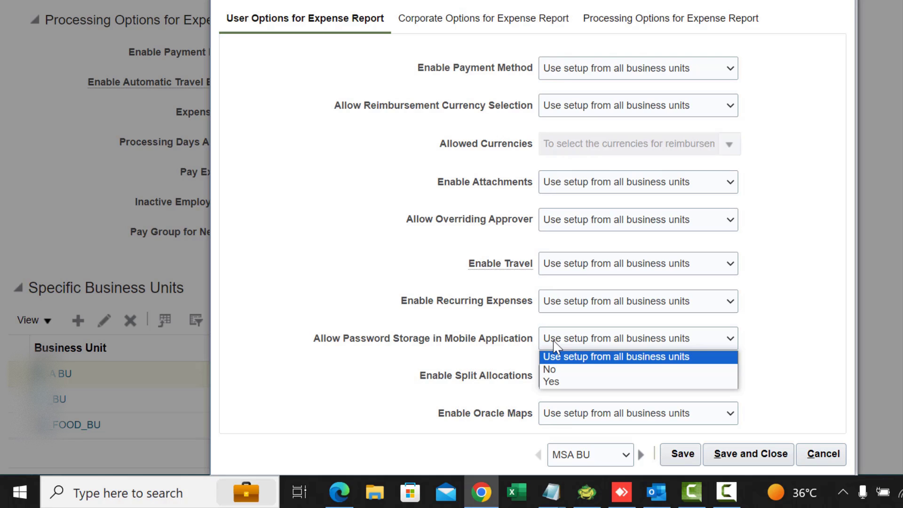
click(474, 387)
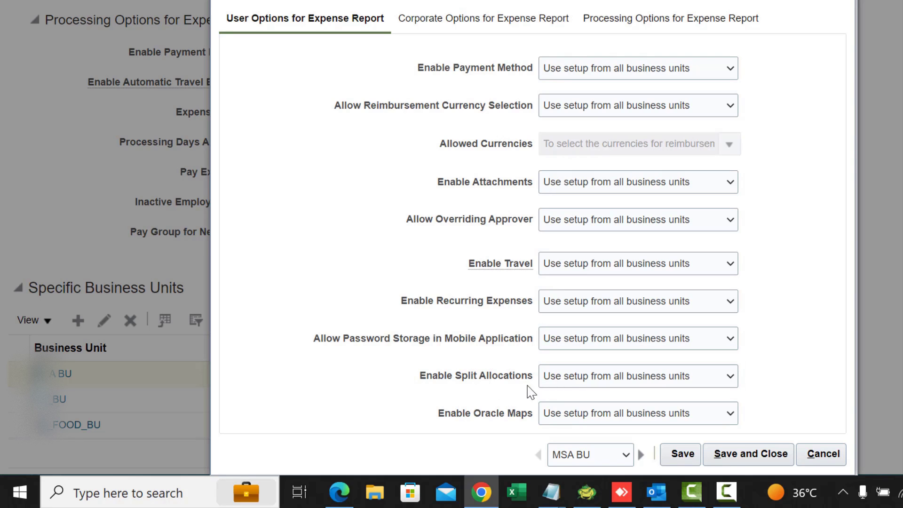
click(568, 382)
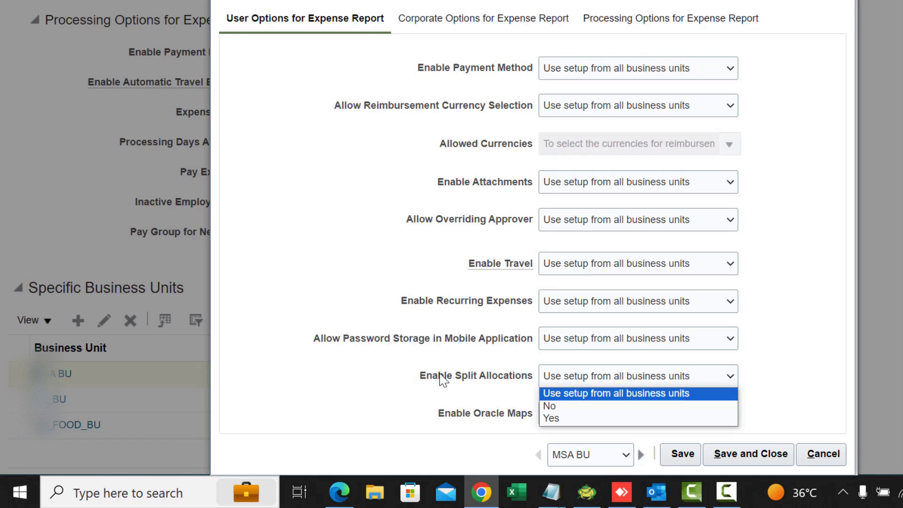
click(493, 414)
click(560, 421)
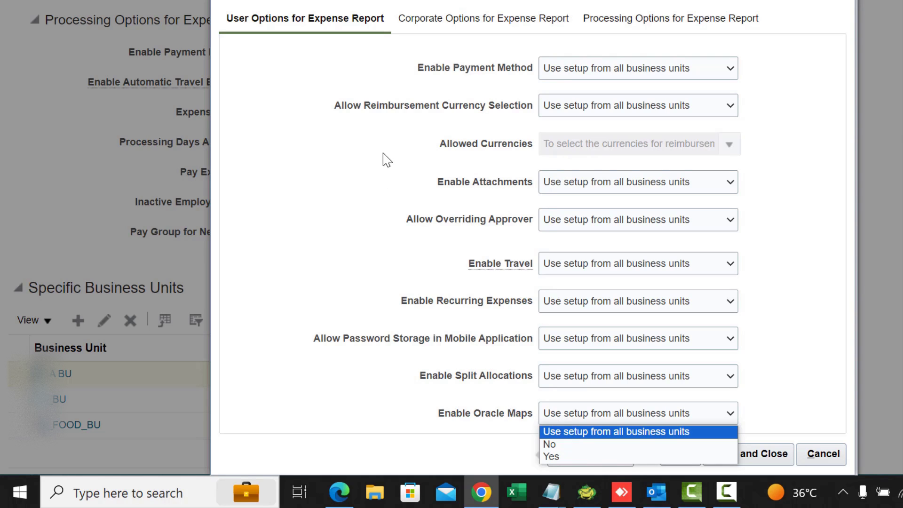
click(443, 24)
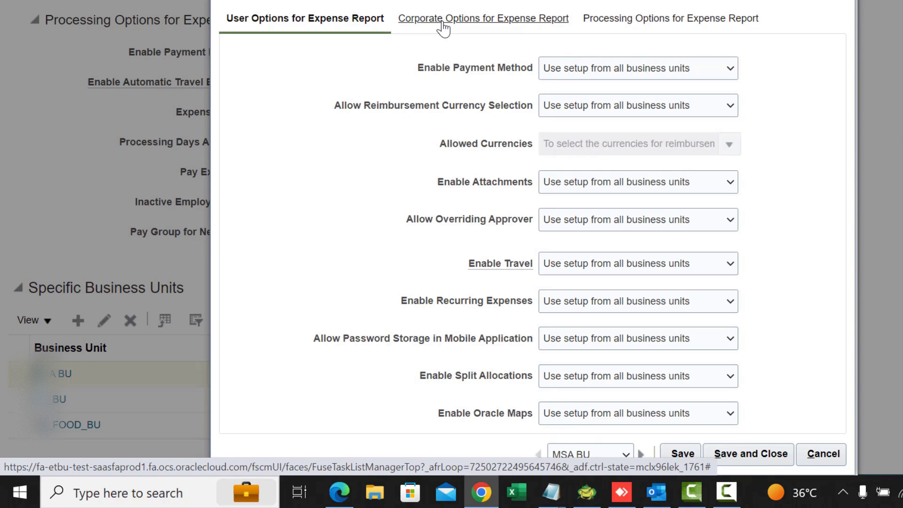
Step: Show Corporate Options for Expense Report and keep Default the Report Owner as Attendee unchanged
click(442, 21)
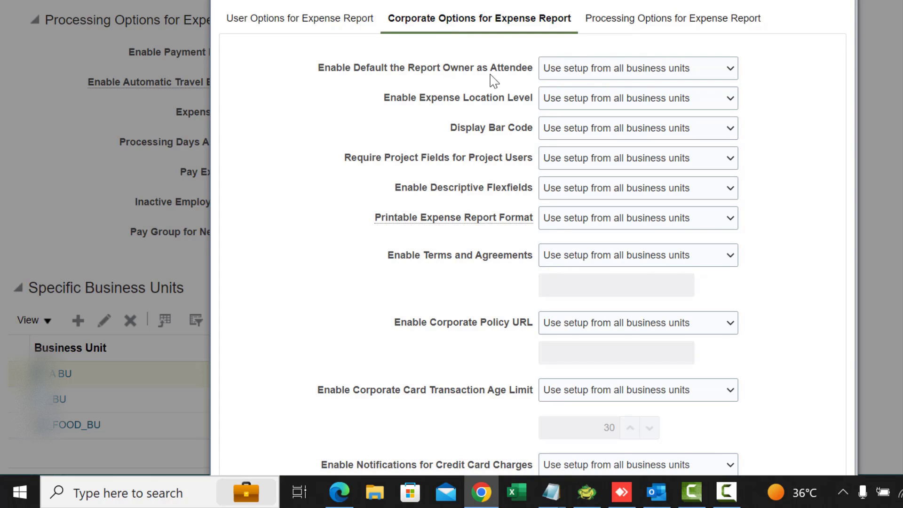
click(616, 74)
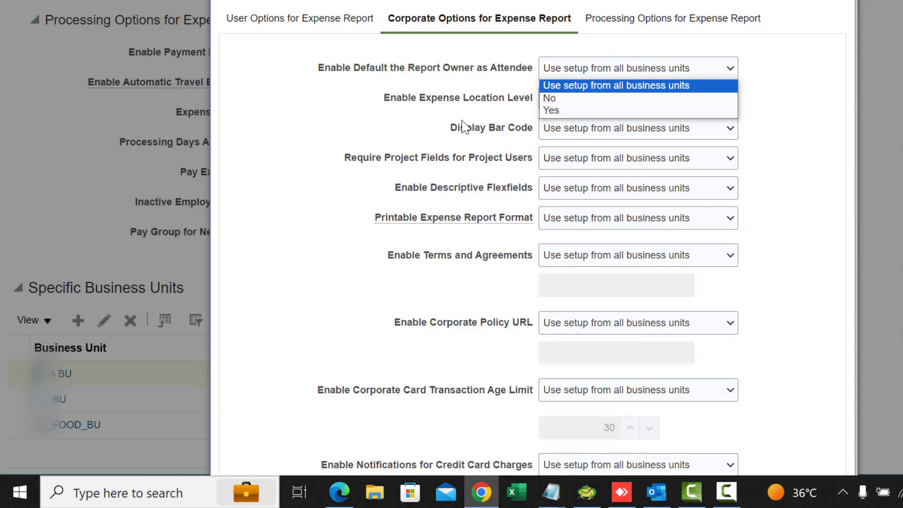
click(492, 103)
click(555, 105)
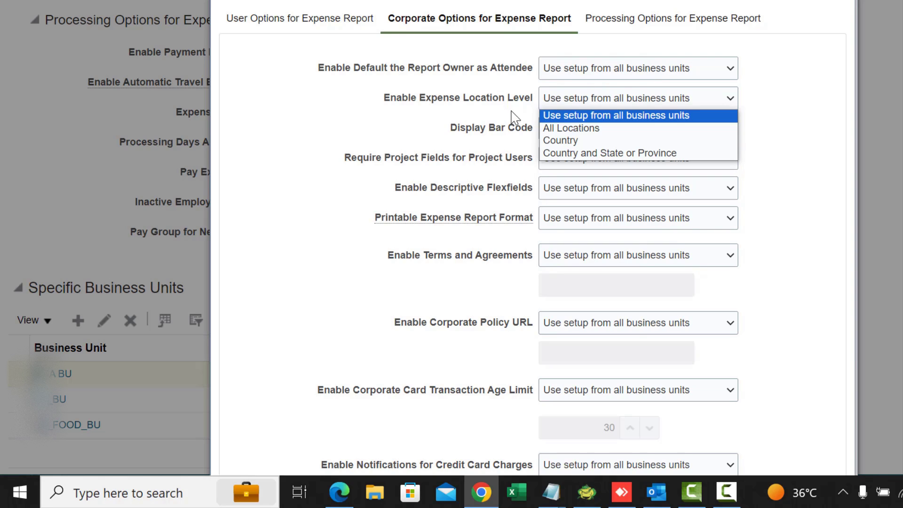
click(527, 134)
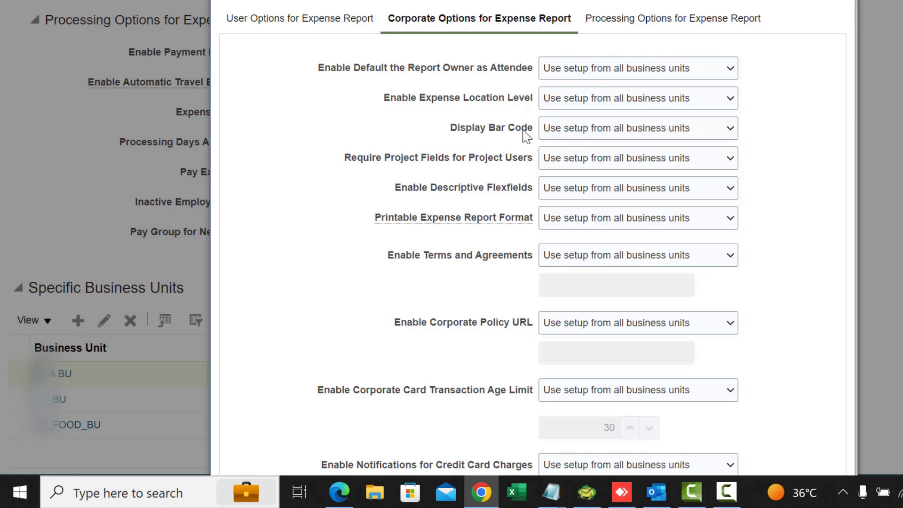
click(553, 164)
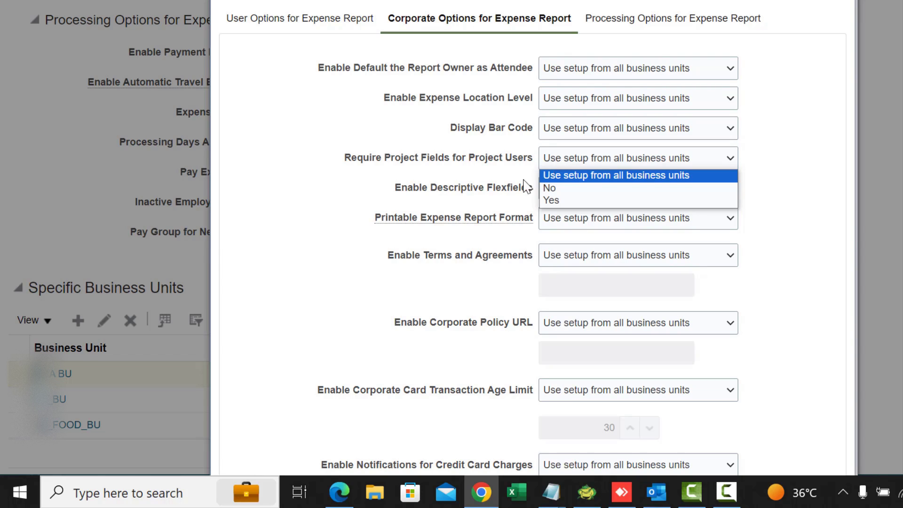
click(489, 200)
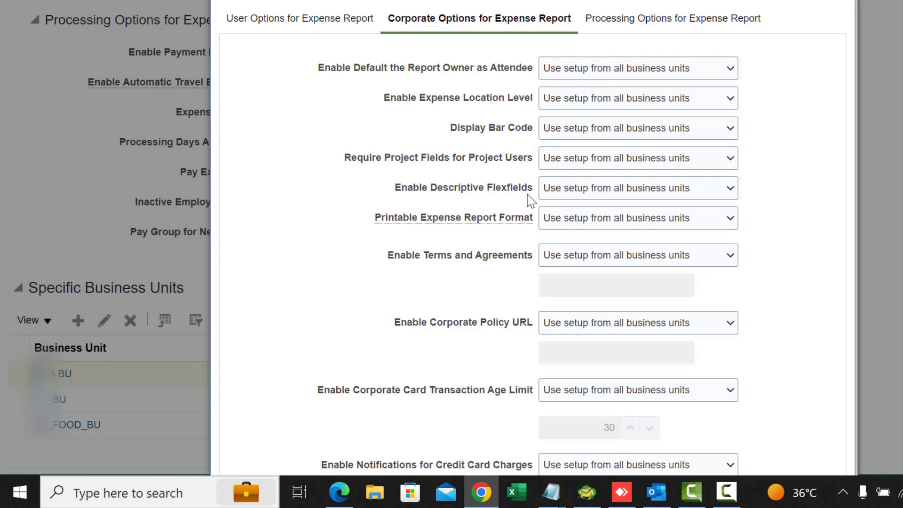
click(565, 194)
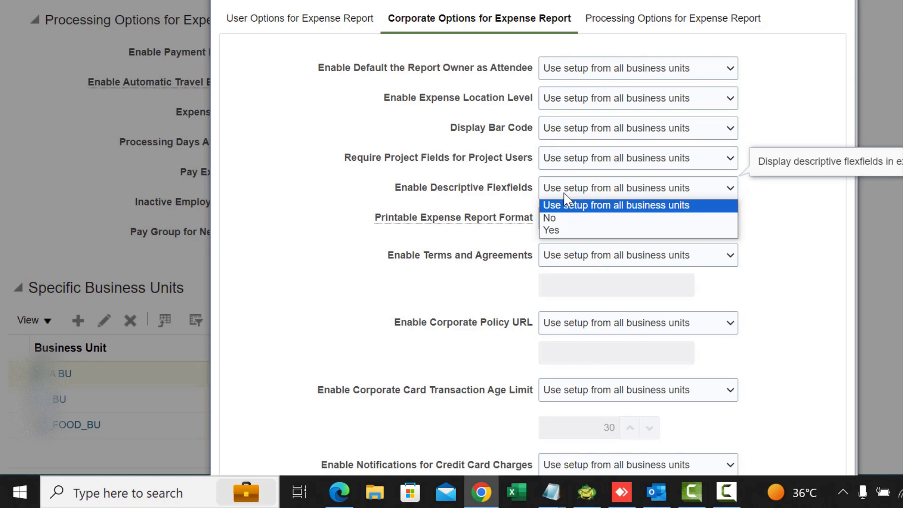
click(471, 242)
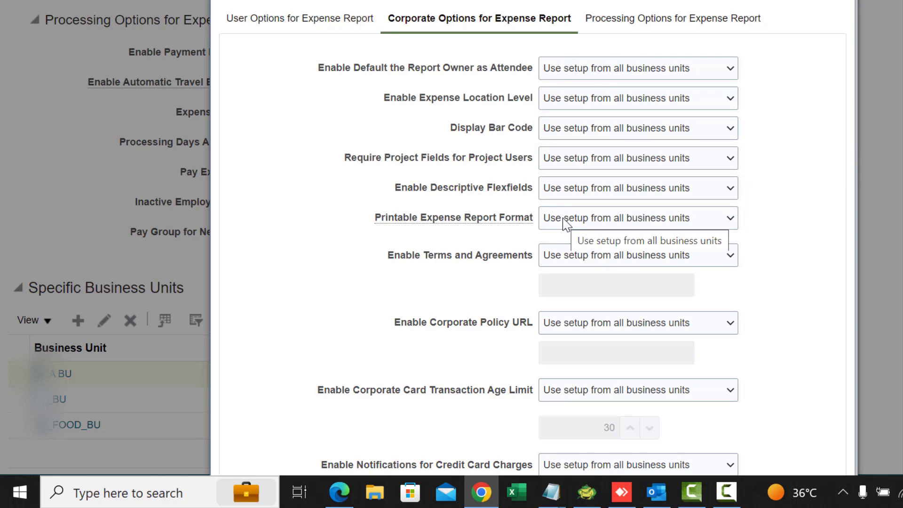
click(566, 223)
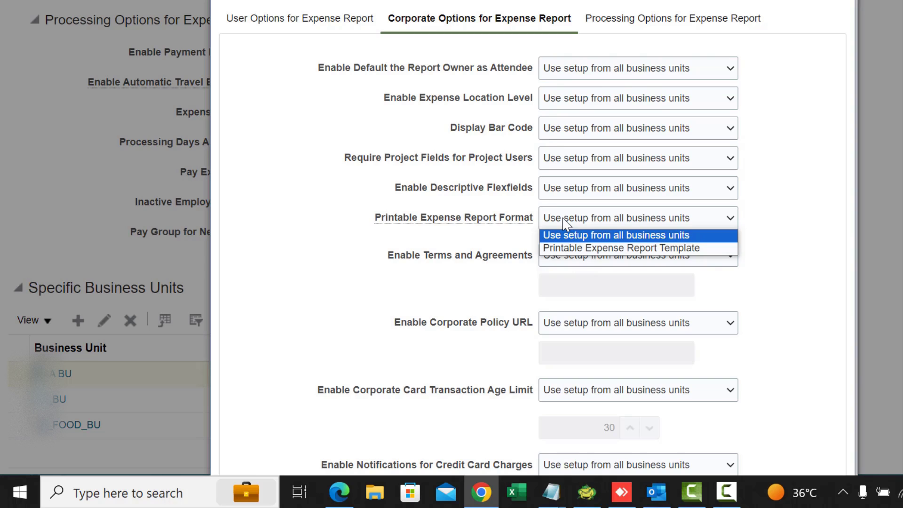
Step: Show the Enable Terms and Agreements choices, leaving it on the all-business-units setup
click(554, 264)
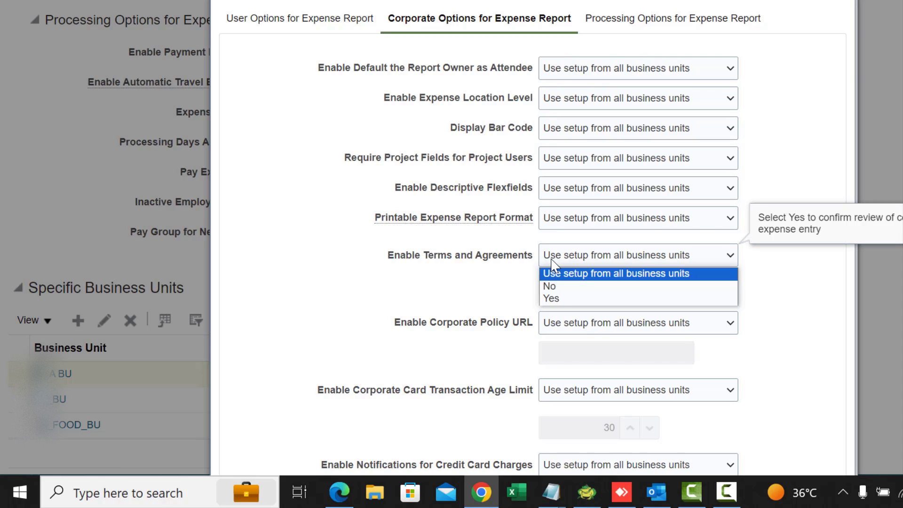
click(517, 274)
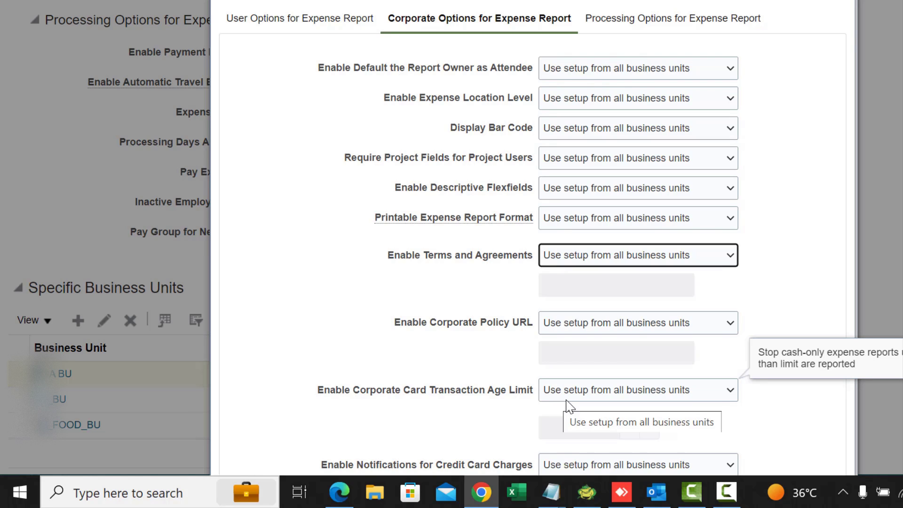
click(649, 398)
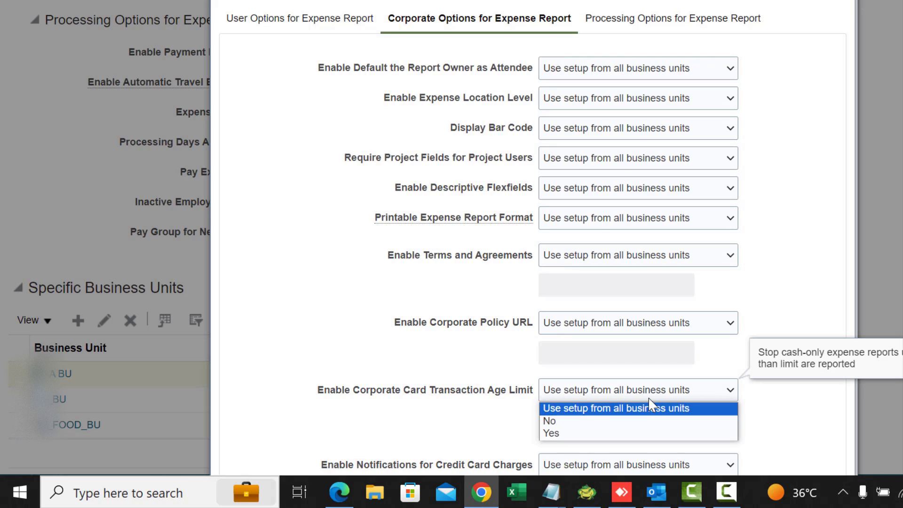
click(569, 433)
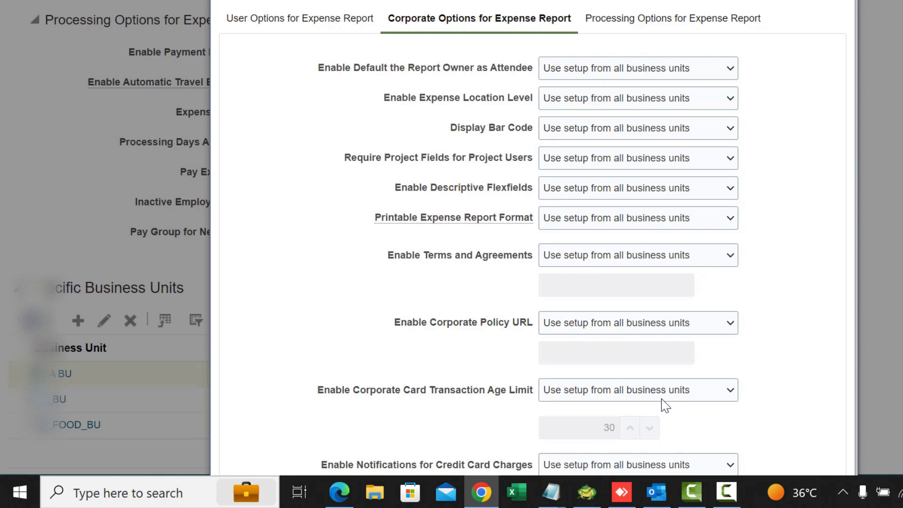
mouse_move(639, 400)
scroll(641, 405, down, 2)
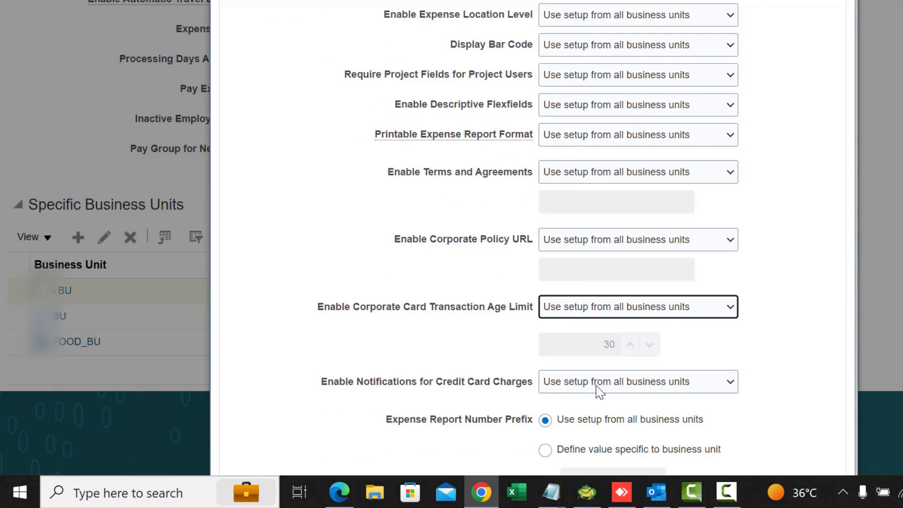
click(597, 387)
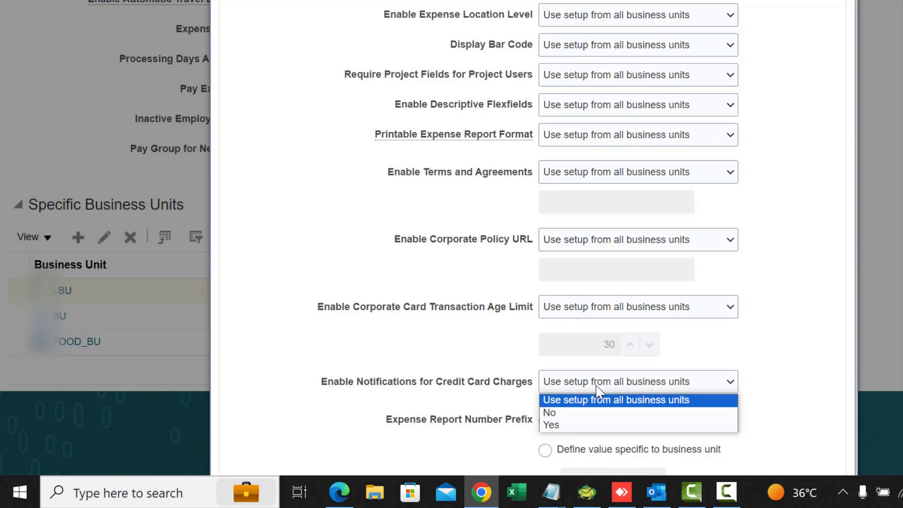
click(449, 454)
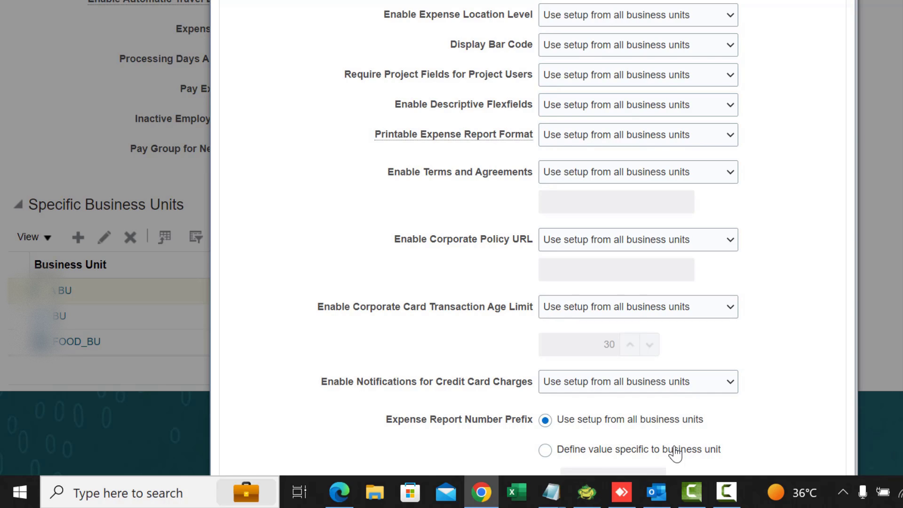
scroll(770, 268, up, 3)
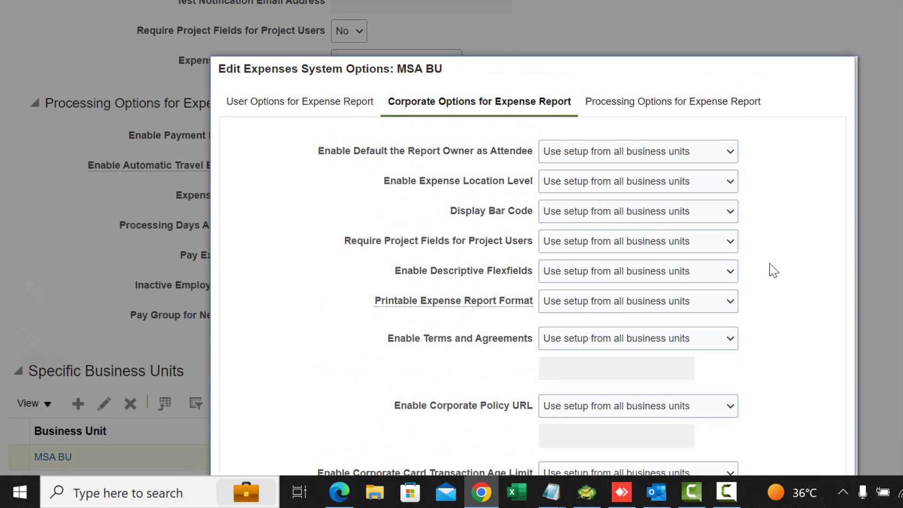
click(731, 213)
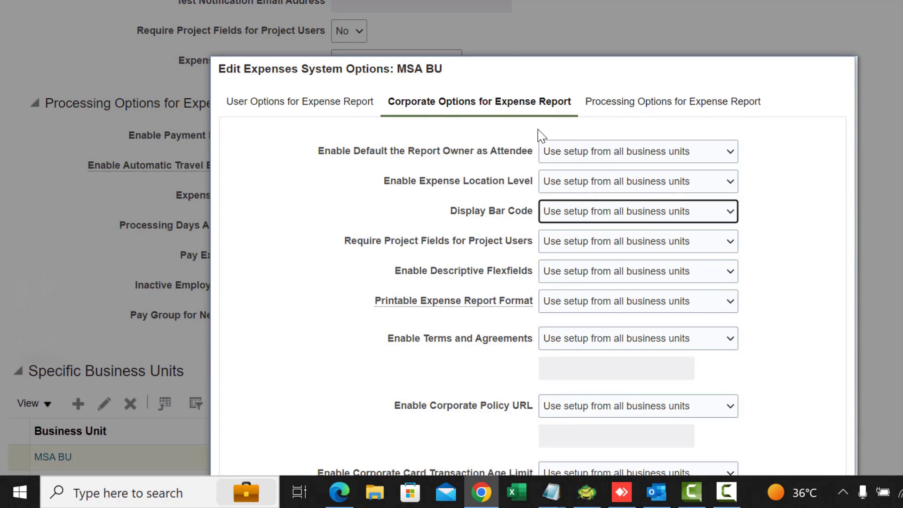
click(611, 105)
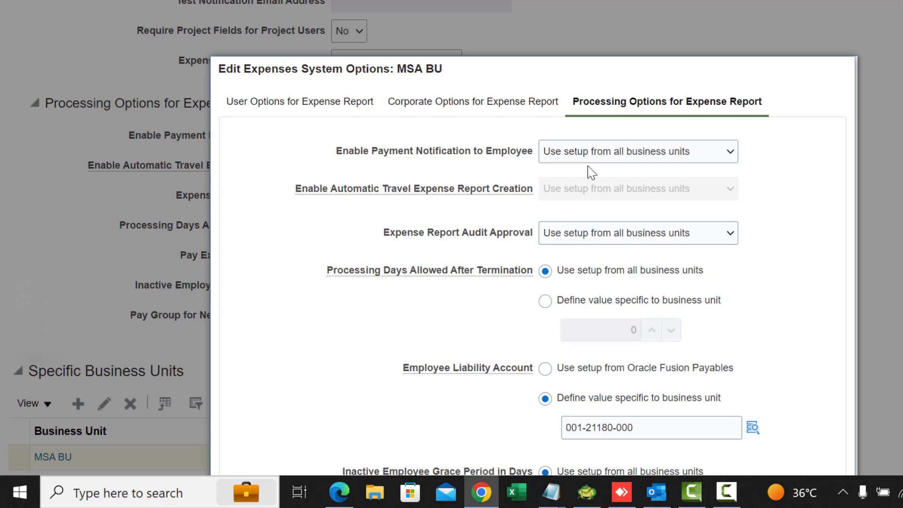
click(600, 155)
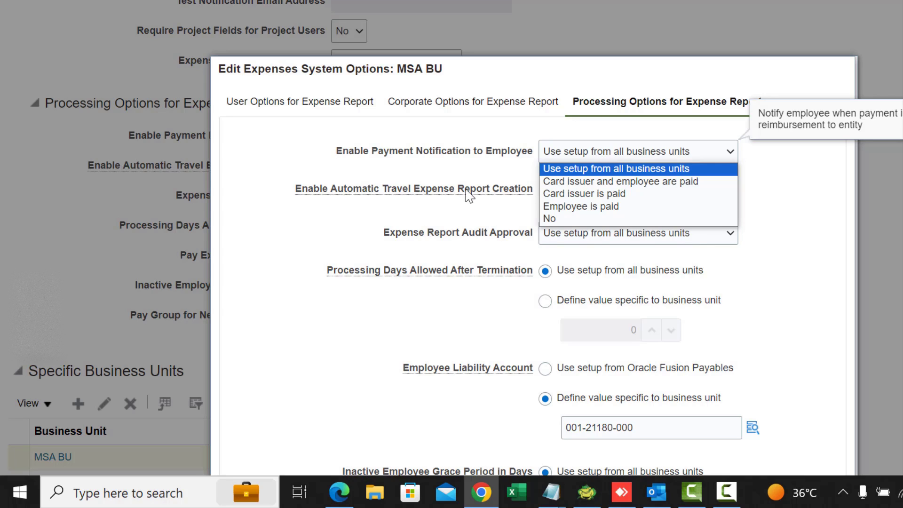
click(458, 198)
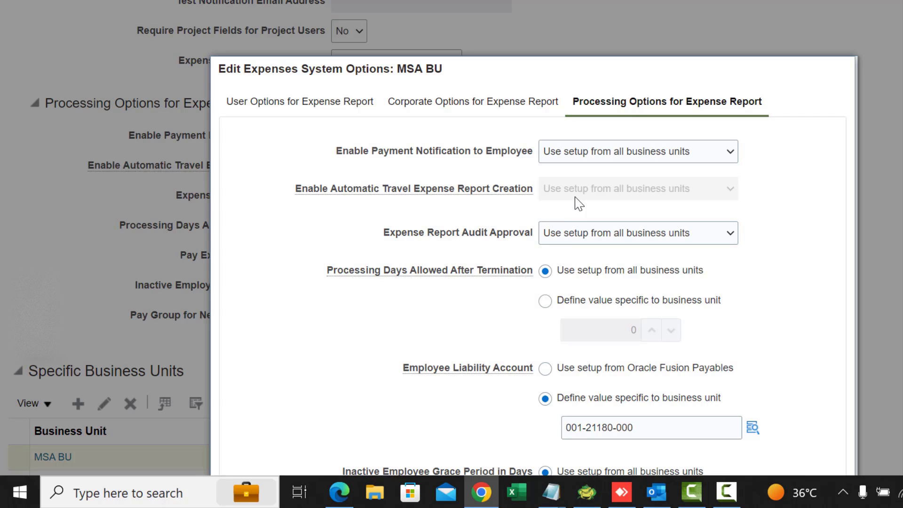
click(589, 238)
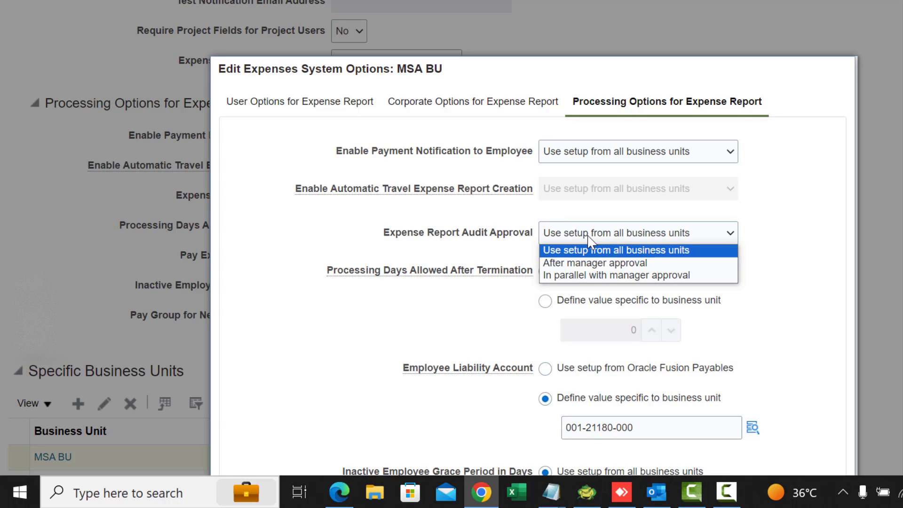
click(456, 284)
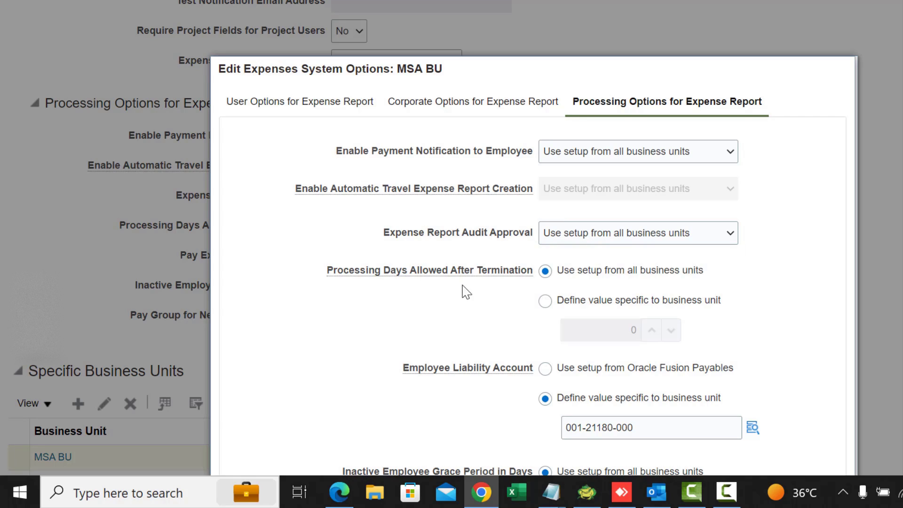
Step: Check that Inactive Employee Grace Period and Pay Group for Negative Expense Reports use the all-business-units setup
scroll(470, 285, down, 3)
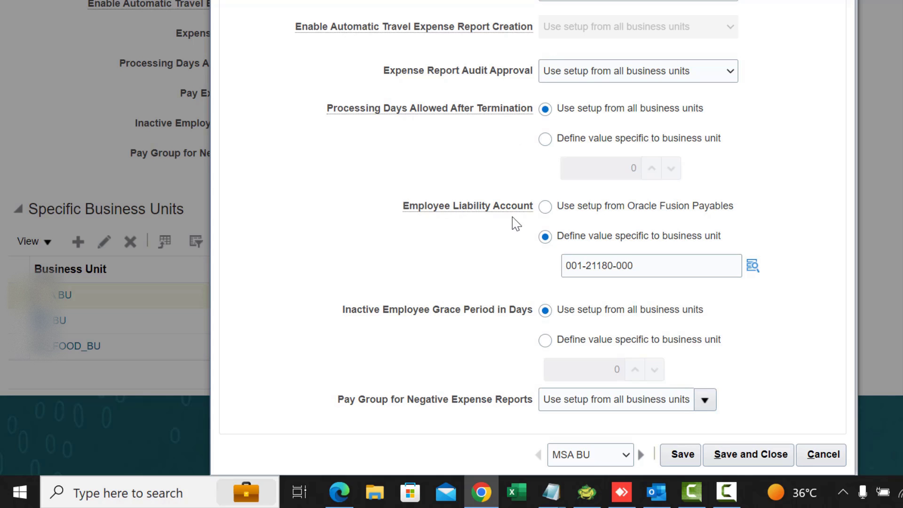
mouse_move(505, 218)
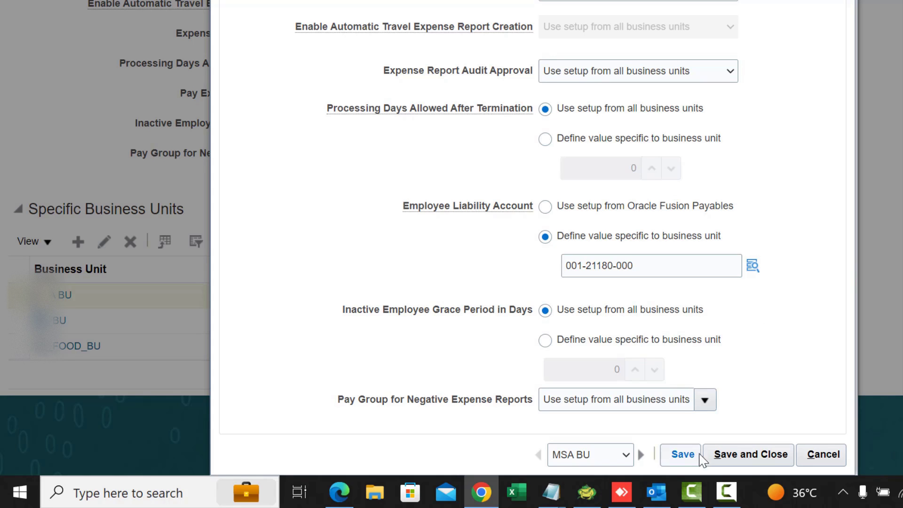
click(680, 404)
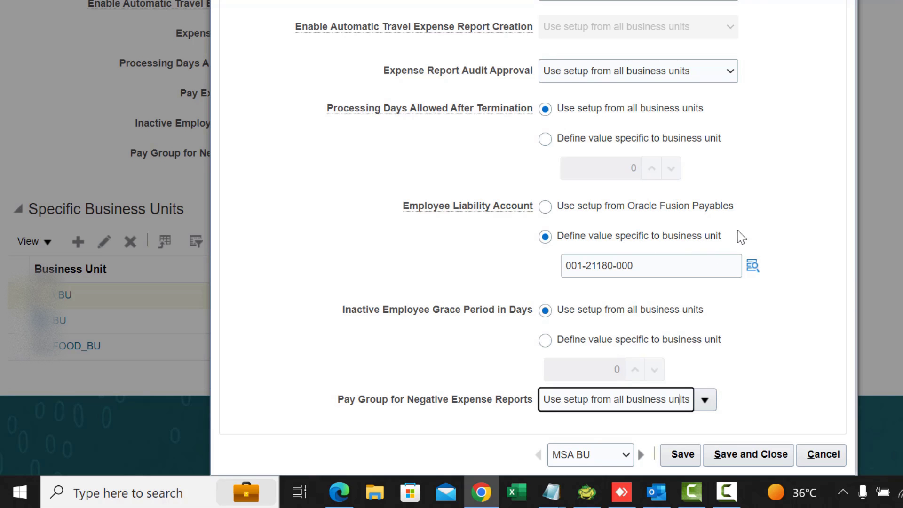
scroll(748, 235, up, 3)
scroll(752, 229, up, 2)
scroll(751, 227, down, 2)
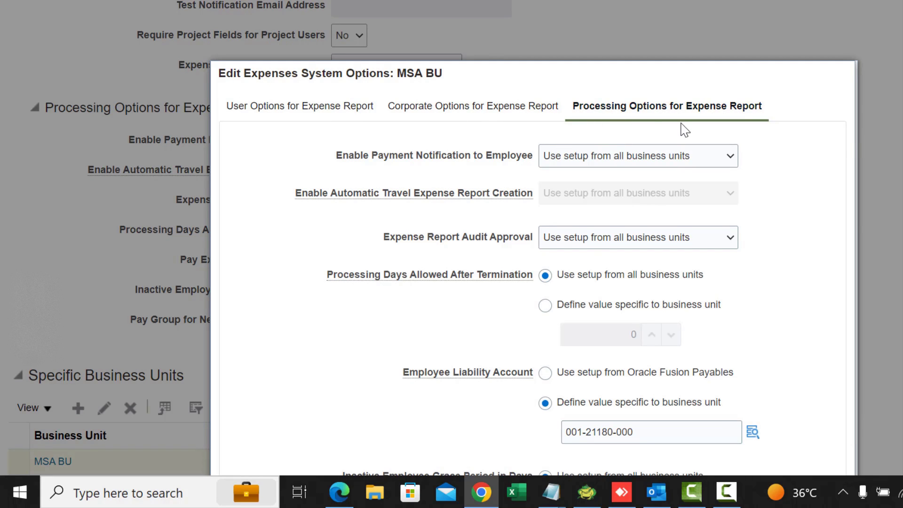
mouse_move(682, 163)
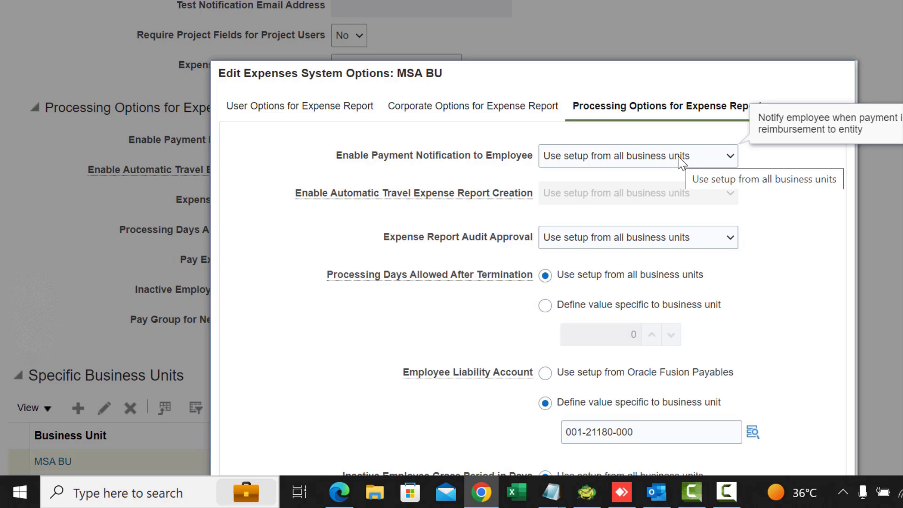